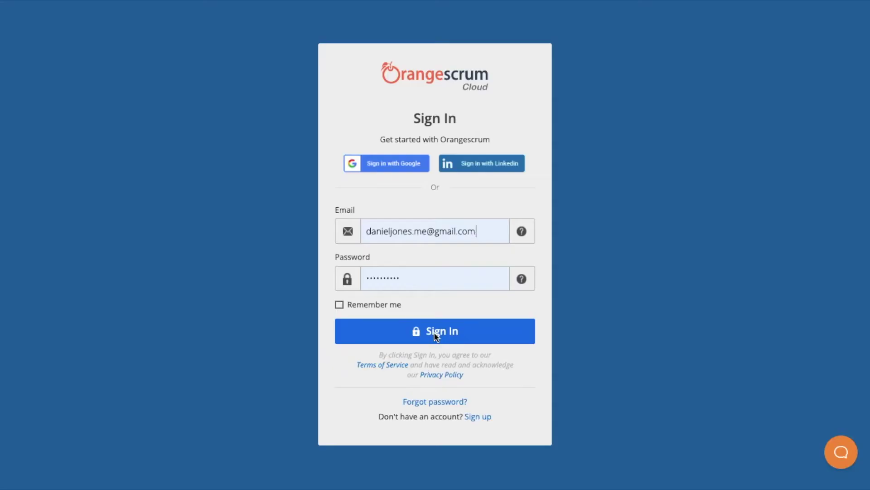
Sign in to the Orangescrum account with the entered e-mail and password
{"action": "left_click", "coordinate": [434, 336]}
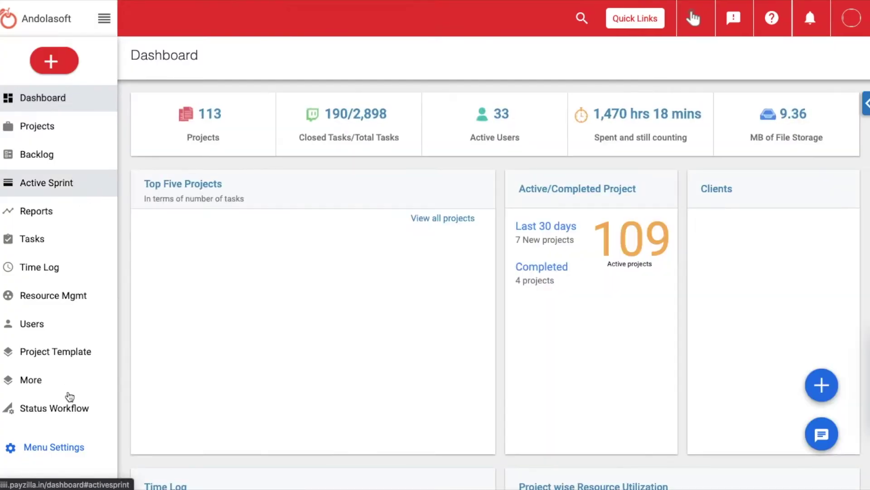
Review the Default and Bug Tracking workflows' statuses, then start a Bug Tracking project
{"action": "left_click", "coordinate": [67, 409]}
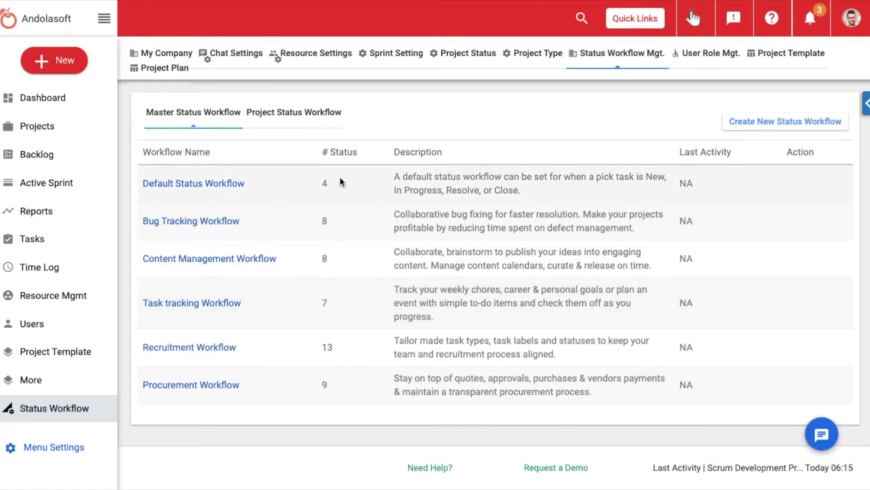
{"action": "left_click", "coordinate": [175, 185]}
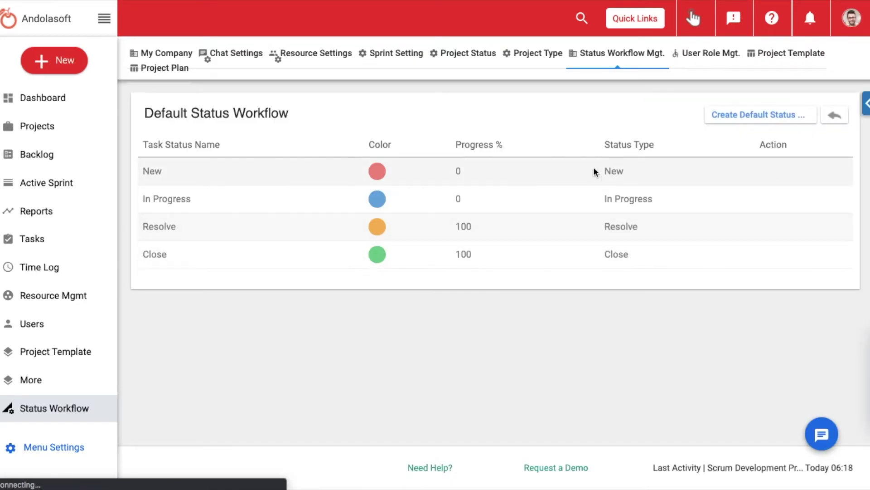
{"action": "left_click", "coordinate": [835, 116]}
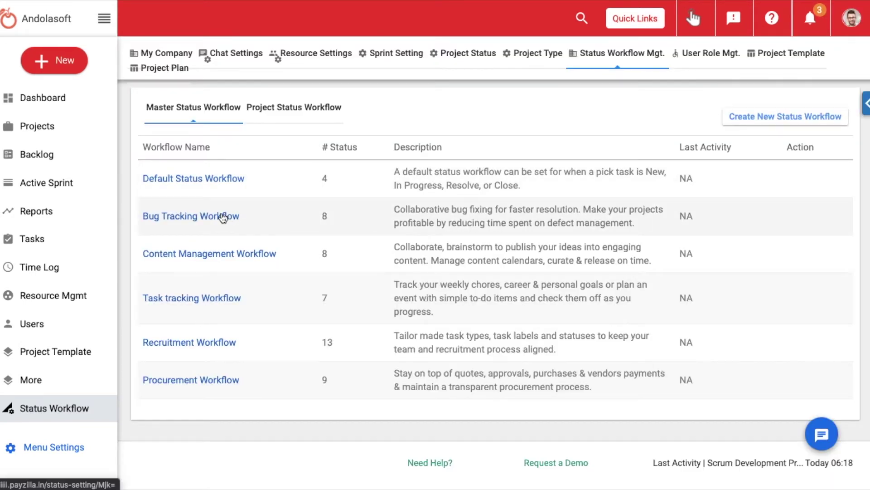
{"action": "left_click", "coordinate": [222, 217]}
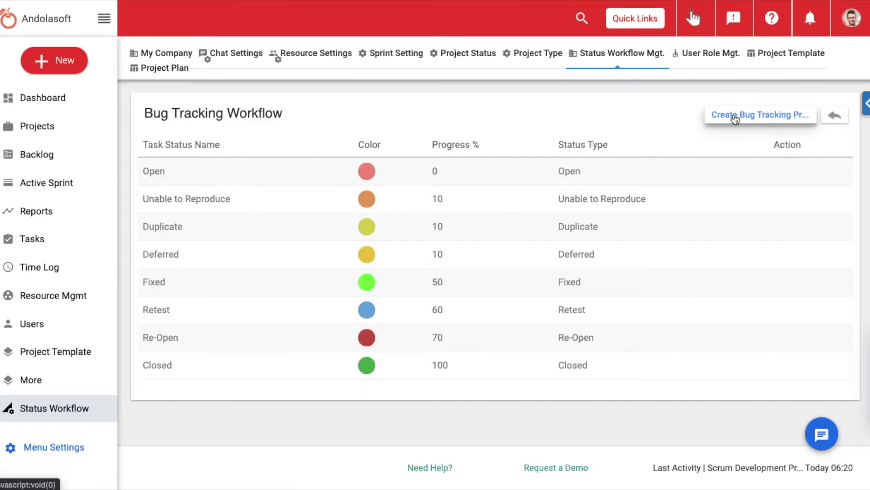
{"action": "left_click", "coordinate": [738, 115]}
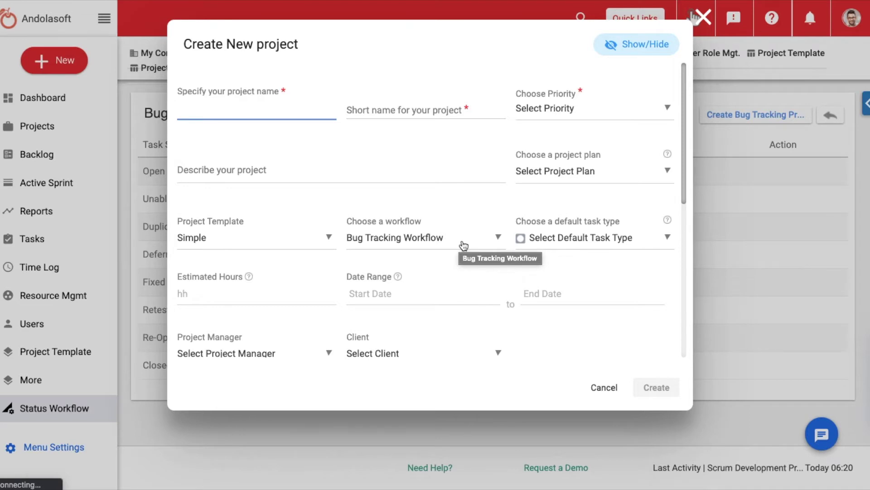
Name the project 'Bus Booking App' with short name BBAT and High priority
{"action": "type", "text": "Bus Booking A"}
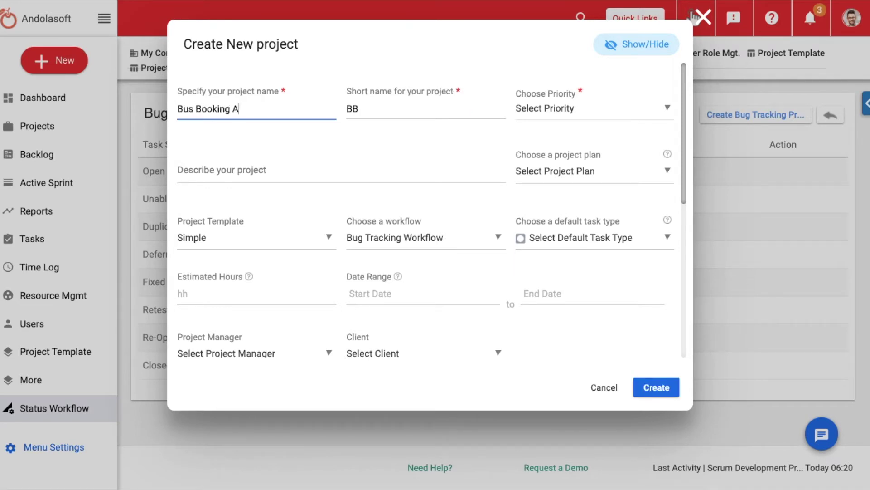
{"action": "type", "text": "pp"}
{"action": "left_click", "coordinate": [367, 109]}
{"action": "type", "text": "AT"}
{"action": "left_click", "coordinate": [597, 113]}
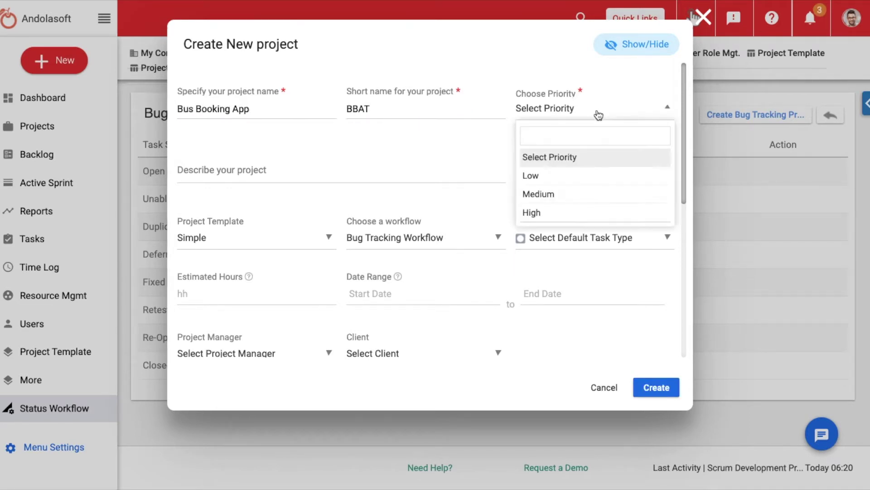
{"action": "left_click", "coordinate": [544, 211]}
Describe it as 'Bus Booking Appliaction - Web & Mobile', choose the website development plan, and create it
{"action": "left_click", "coordinate": [342, 171]}
{"action": "type", "text": "Bus Booking Appliac"}
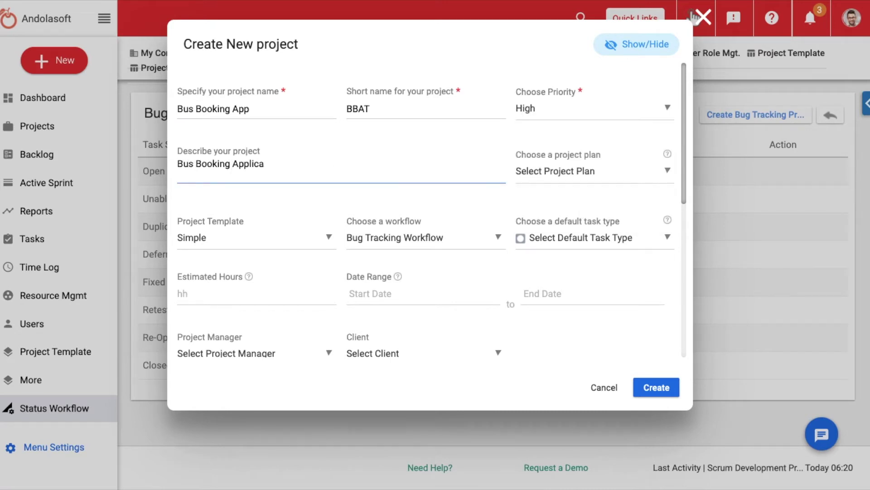
{"action": "type", "text": "tion - Web & Mobile"}
{"action": "left_click", "coordinate": [606, 171]}
{"action": "scroll", "coordinate": [601, 318], "scroll_direction": "down", "scroll_amount": 5}
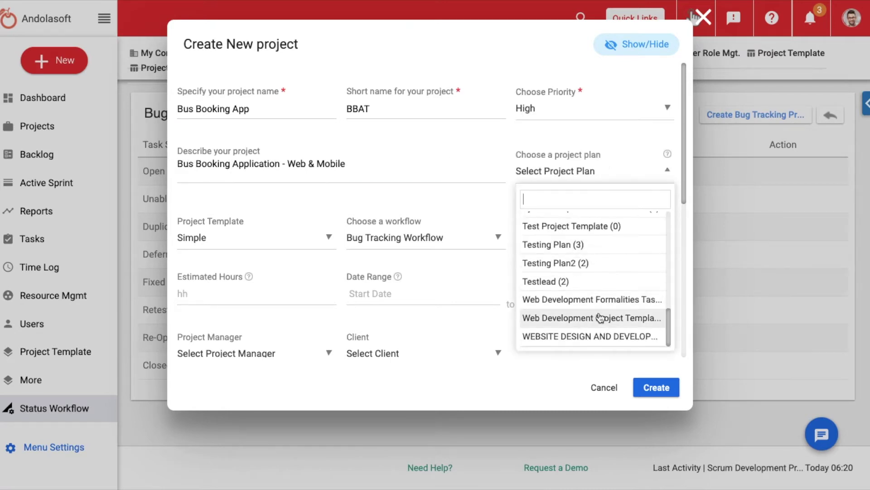
{"action": "left_click", "coordinate": [589, 336]}
{"action": "left_click", "coordinate": [253, 238]}
{"action": "left_click", "coordinate": [208, 396]}
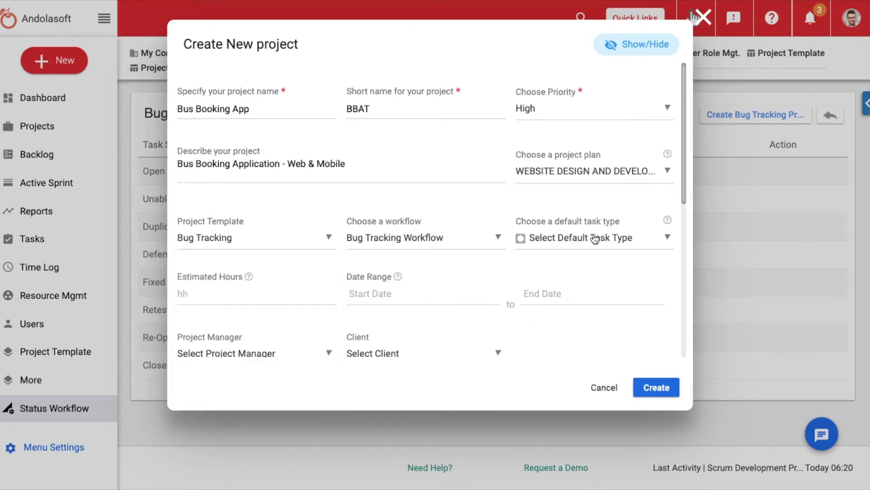
{"action": "left_click", "coordinate": [657, 389]}
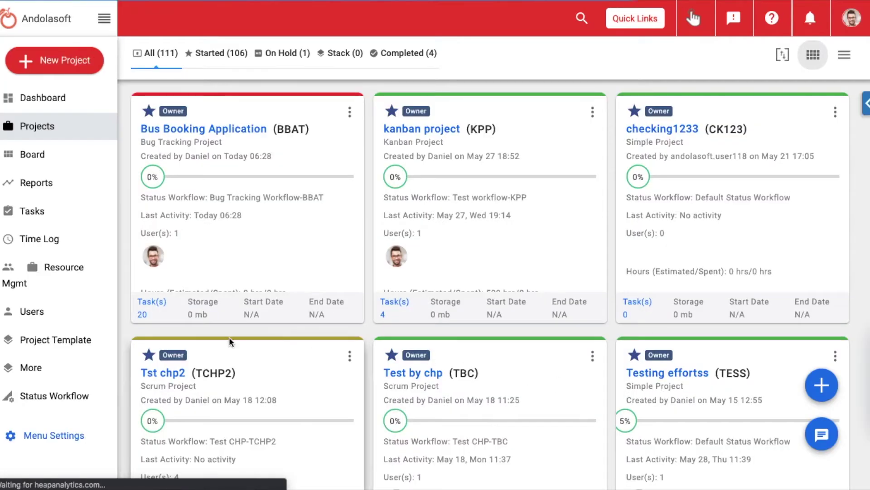
Browse the BBAT task board's twenty tasks and status columns, then return to Status Workflow settings
{"action": "left_click", "coordinate": [151, 307]}
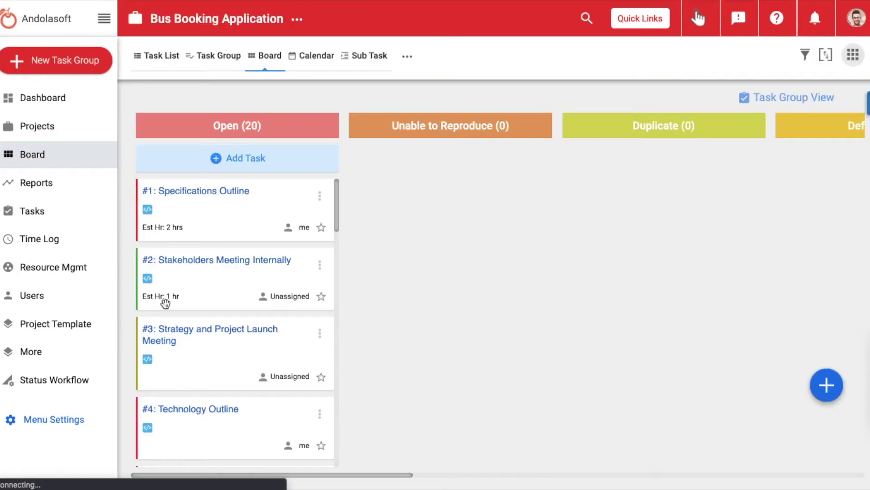
{"action": "scroll", "coordinate": [164, 299], "scroll_direction": "down", "scroll_amount": 10}
{"action": "scroll", "coordinate": [162, 301], "scroll_direction": "down", "scroll_amount": 5}
{"action": "scroll", "coordinate": [165, 305], "scroll_direction": "up", "scroll_amount": 20}
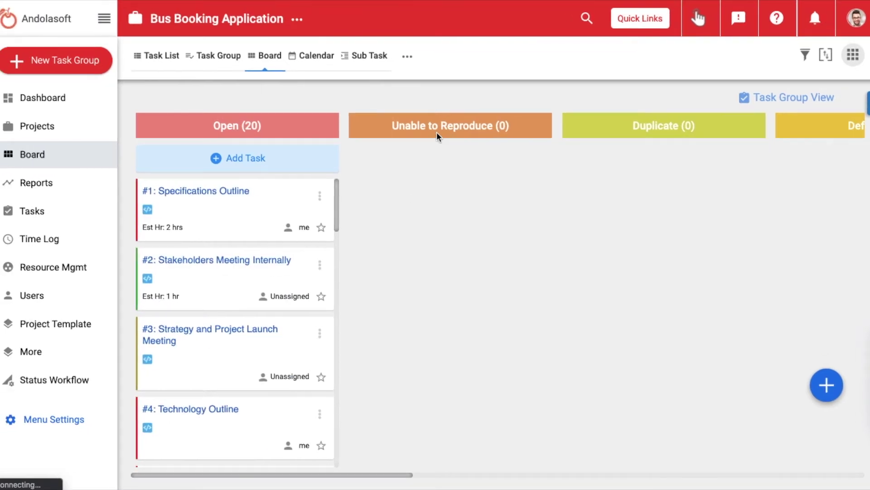
{"action": "scroll", "coordinate": [435, 145], "scroll_direction": "right", "scroll_amount": 10}
{"action": "scroll", "coordinate": [437, 145], "scroll_direction": "right", "scroll_amount": 5}
{"action": "scroll", "coordinate": [476, 141], "scroll_direction": "left", "scroll_amount": 6}
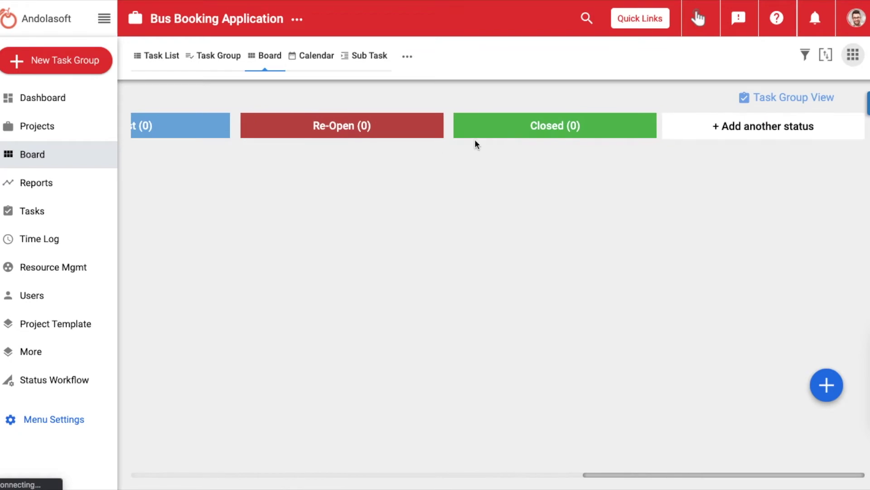
{"action": "scroll", "coordinate": [352, 138], "scroll_direction": "left", "scroll_amount": 10}
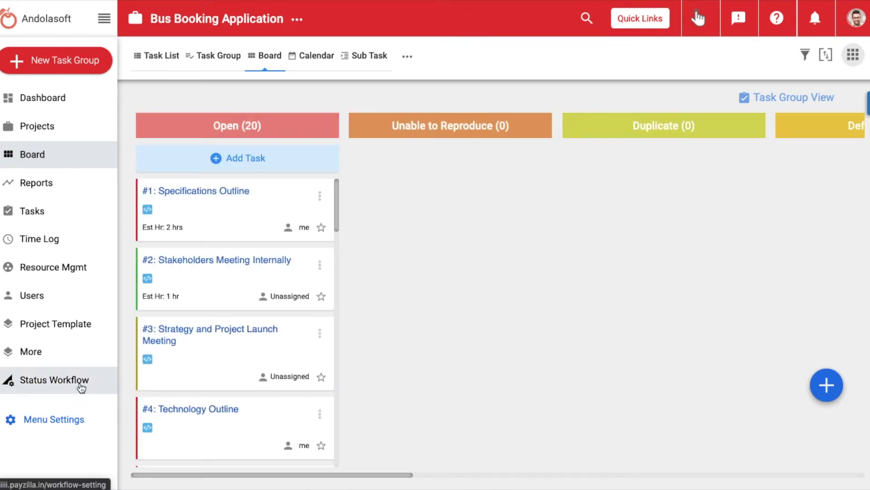
{"action": "left_click", "coordinate": [82, 385]}
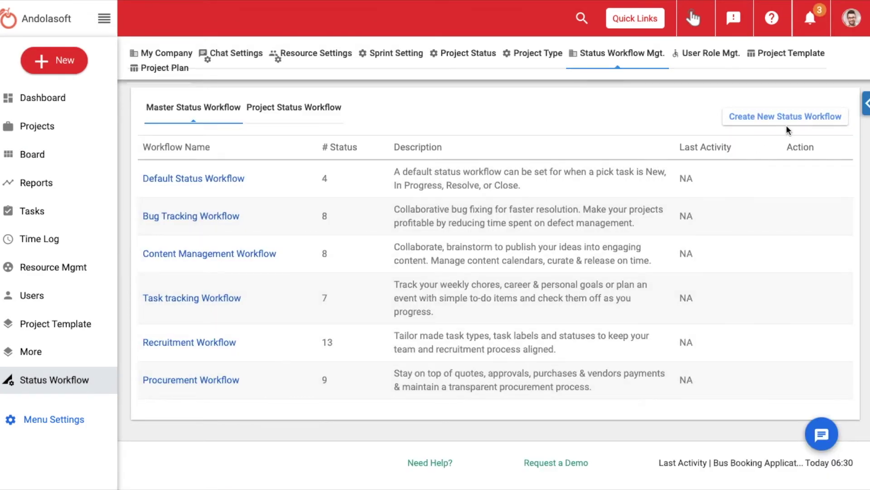
Add the 'Marketing Workflow' status workflow described as 'Marketing Workflow for Digital Marketing' and view its statuses
{"action": "left_click", "coordinate": [788, 124]}
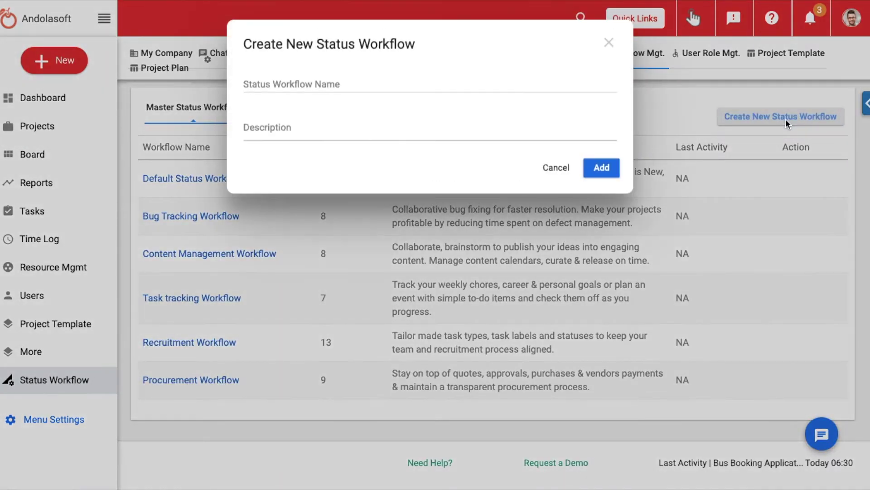
{"action": "left_click", "coordinate": [283, 83]}
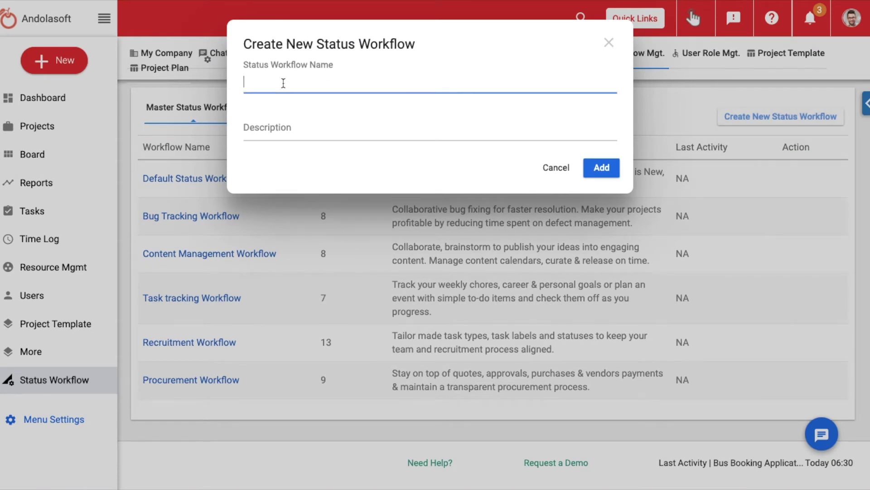
{"action": "type", "text": "Marketing Workflow"}
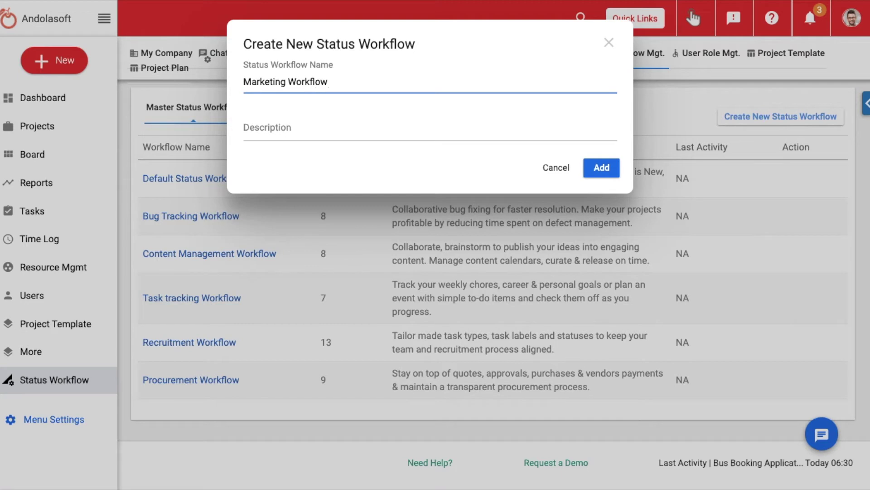
{"action": "left_click", "coordinate": [266, 128]}
{"action": "type", "text": "Marketing Workflow for Digital Marketing"}
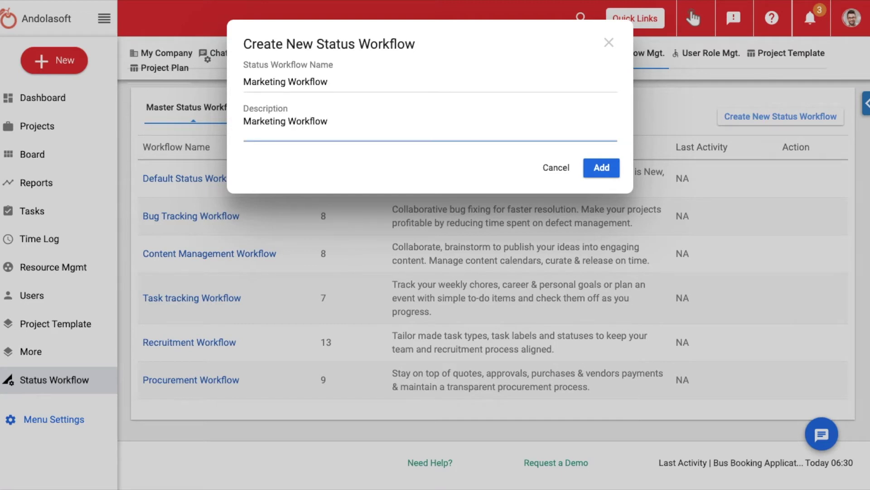
{"action": "left_click", "coordinate": [589, 173]}
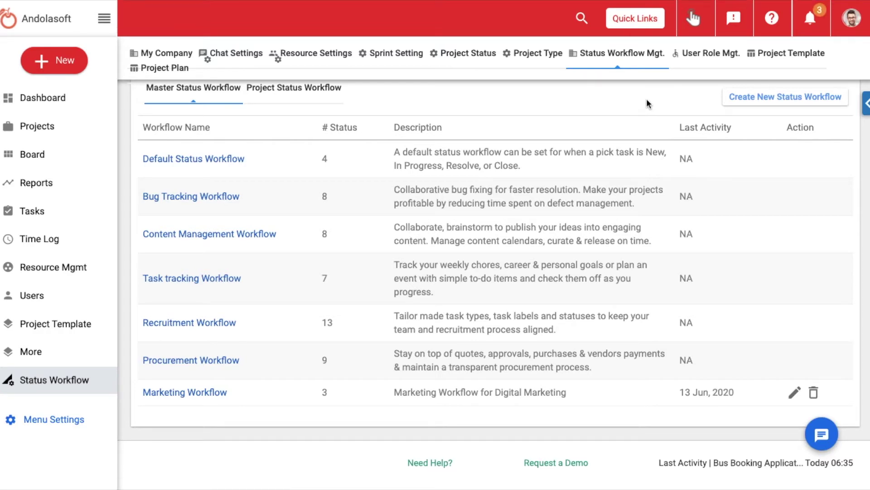
{"action": "left_click", "coordinate": [203, 397]}
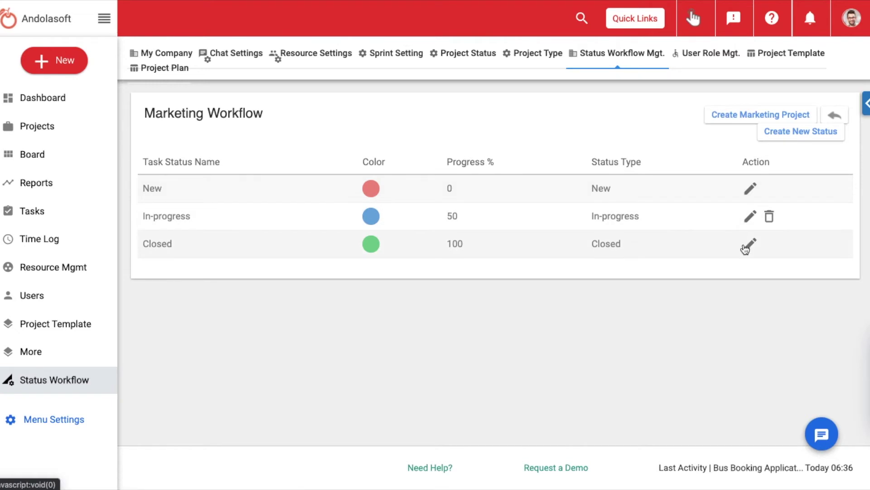
Rename the In-progress status to 'Assigned', keeping In-progress type and 50% progress
{"action": "left_click", "coordinate": [750, 220]}
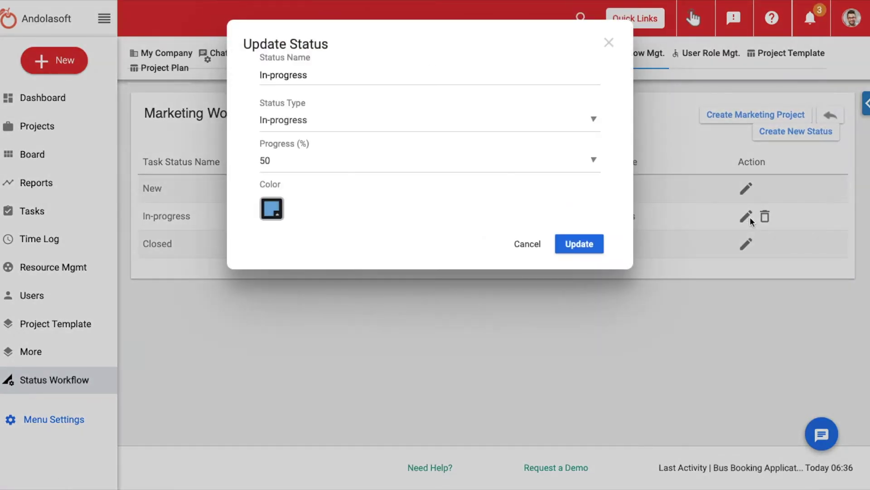
{"action": "left_click", "coordinate": [340, 73]}
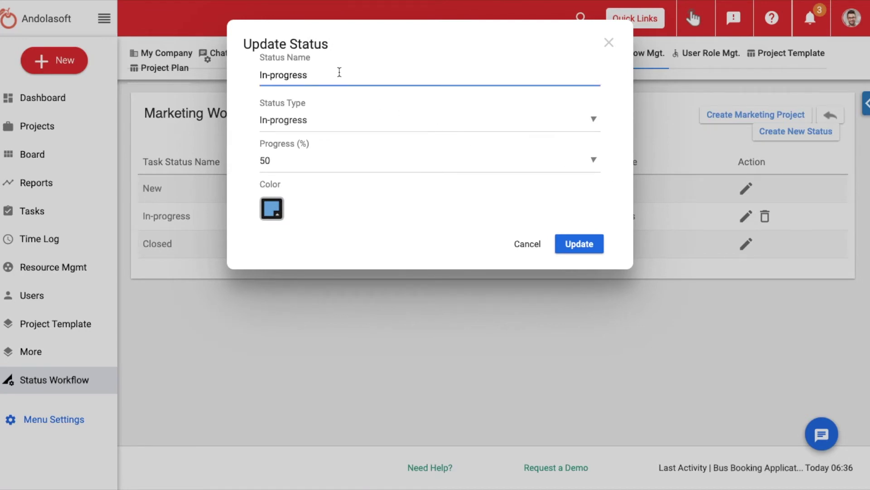
{"action": "key", "text": "ctrl+a"}
{"action": "type", "text": "Assigned"}
{"action": "left_click", "coordinate": [341, 119]}
{"action": "left_click", "coordinate": [334, 192]}
{"action": "left_click", "coordinate": [342, 161]}
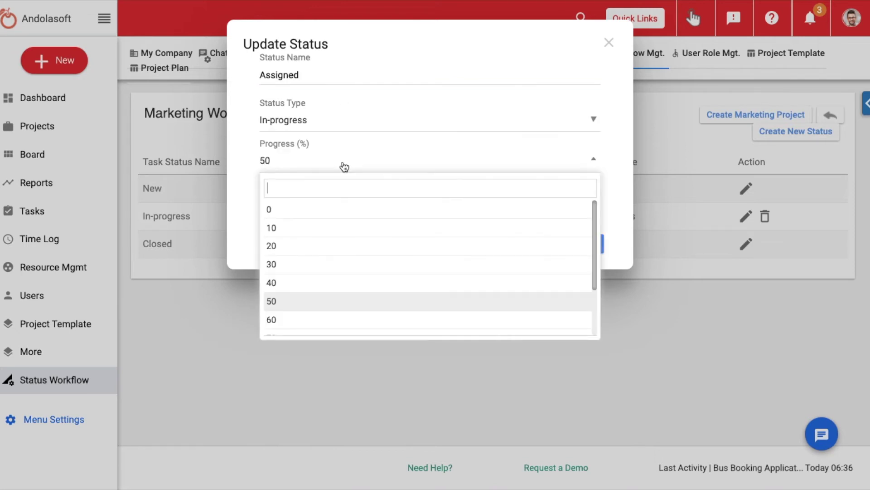
{"action": "left_click", "coordinate": [314, 301]}
{"action": "left_click", "coordinate": [274, 208]}
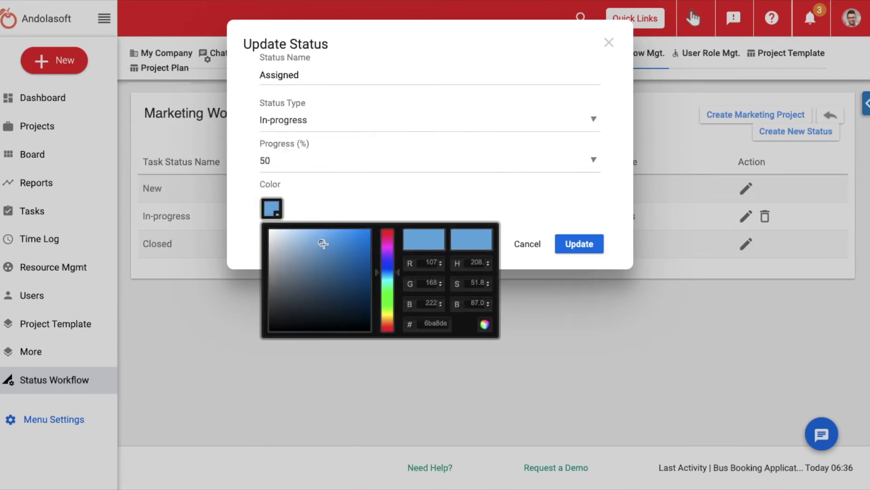
{"action": "left_click", "coordinate": [569, 244]}
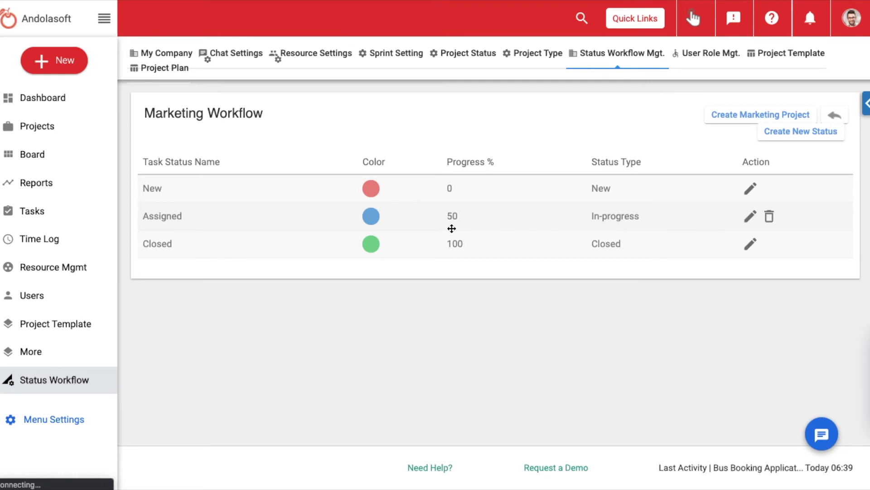
{"action": "key", "text": "ctrl+minus"}
Add a Drafting status with 60% progress
{"action": "left_click", "coordinate": [672, 107]}
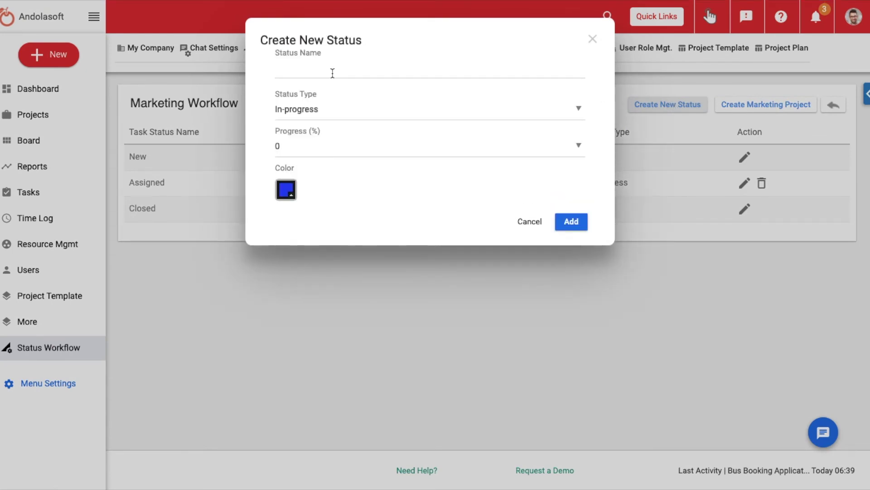
{"action": "left_click", "coordinate": [319, 71]}
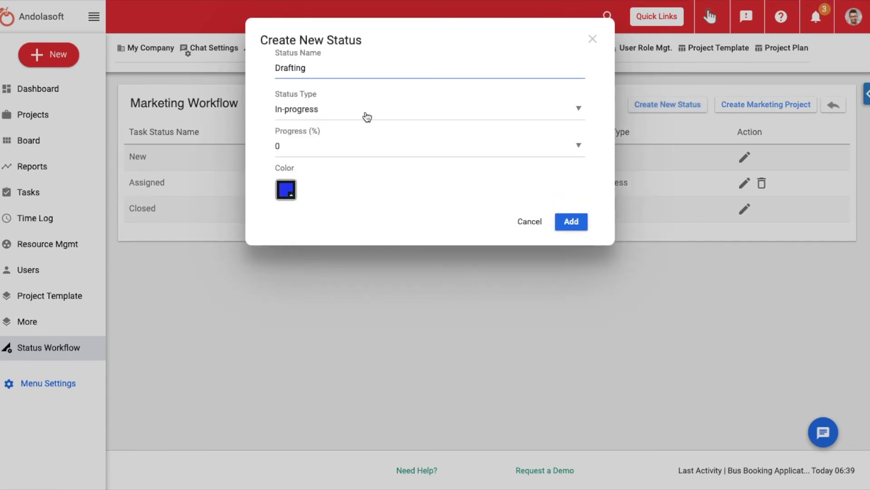
{"action": "left_click", "coordinate": [367, 146]}
{"action": "scroll", "coordinate": [375, 260], "scroll_direction": "down", "scroll_amount": 1}
{"action": "left_click", "coordinate": [376, 268]}
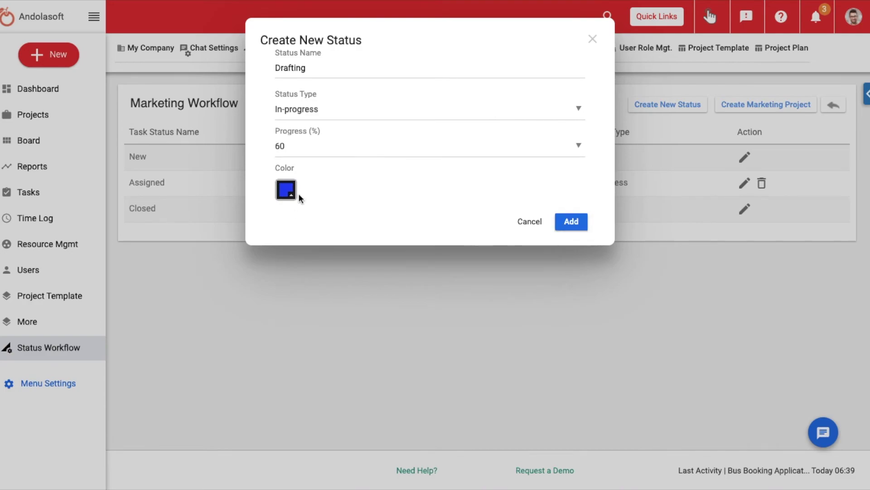
{"action": "left_click", "coordinate": [572, 222]}
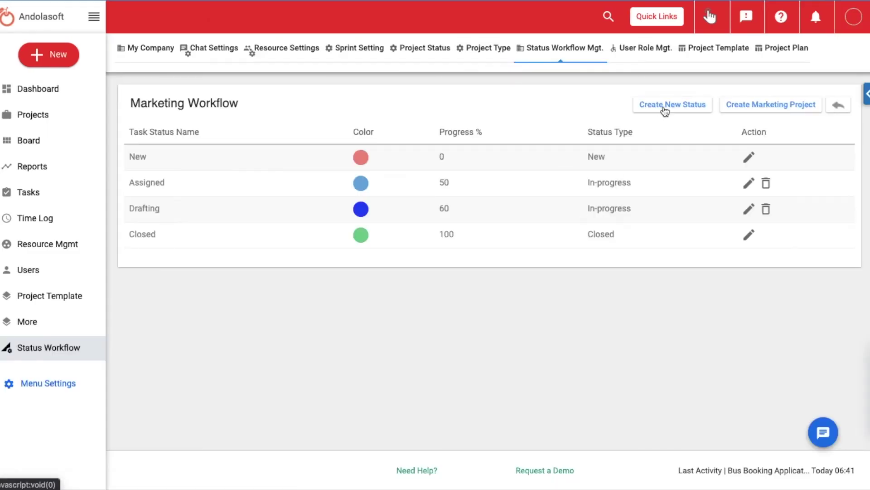
Add an Approved status with 80% progress and return to the workflow list
{"action": "left_click", "coordinate": [665, 107]}
{"action": "left_click", "coordinate": [346, 72]}
{"action": "type", "text": "Approved"}
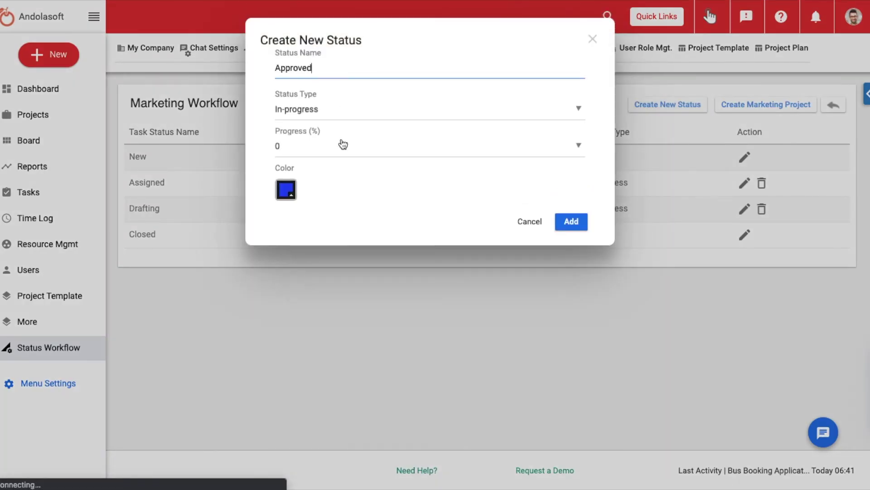
{"action": "left_click", "coordinate": [343, 145]}
{"action": "scroll", "coordinate": [338, 263], "scroll_direction": "down", "scroll_amount": 1}
{"action": "left_click", "coordinate": [335, 277]}
{"action": "left_click", "coordinate": [293, 197]}
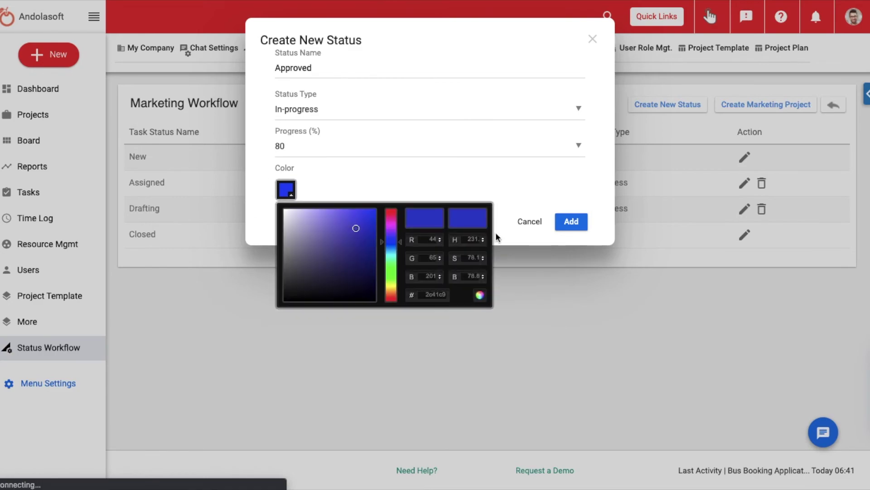
{"action": "left_click", "coordinate": [572, 221]}
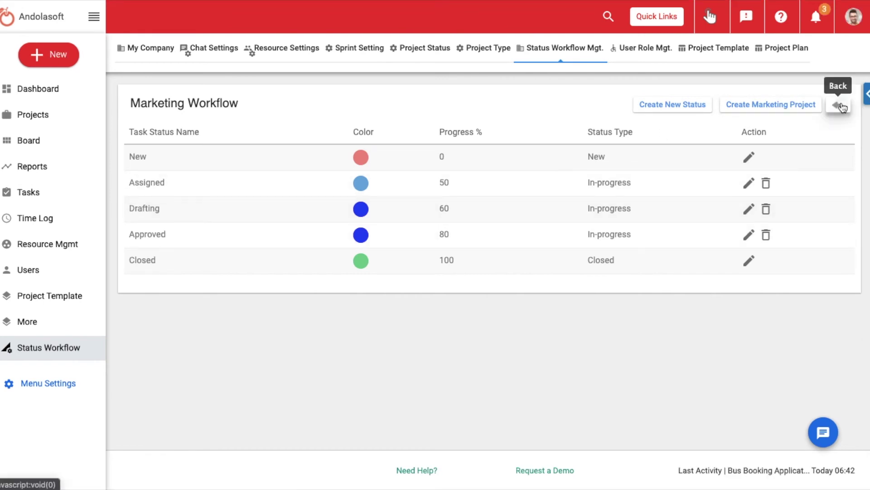
{"action": "left_click", "coordinate": [842, 107]}
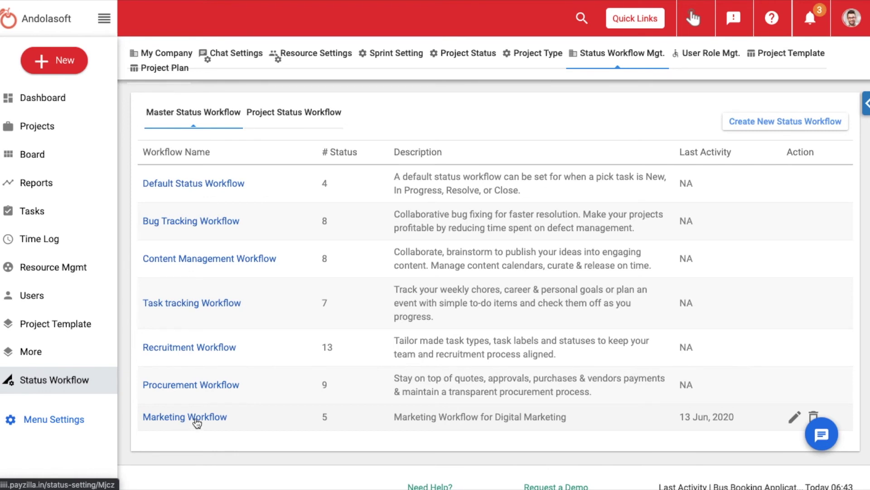
{"action": "left_click", "coordinate": [197, 422]}
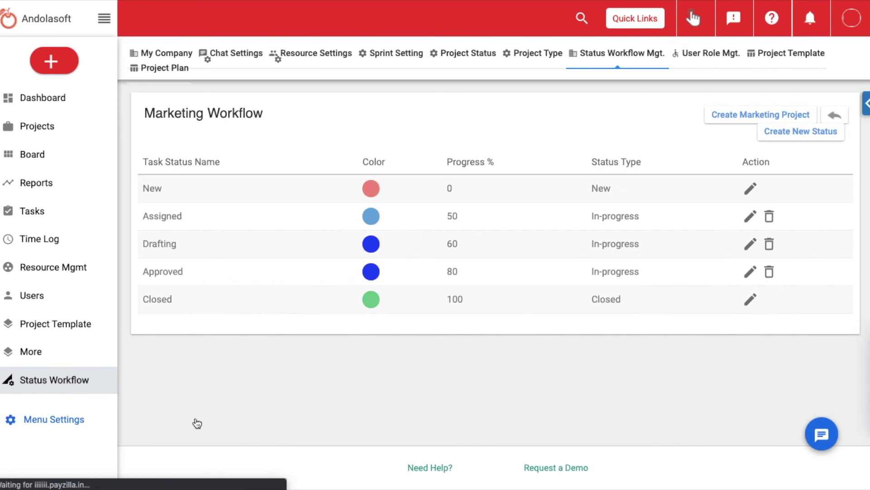
{"action": "left_click", "coordinate": [765, 105]}
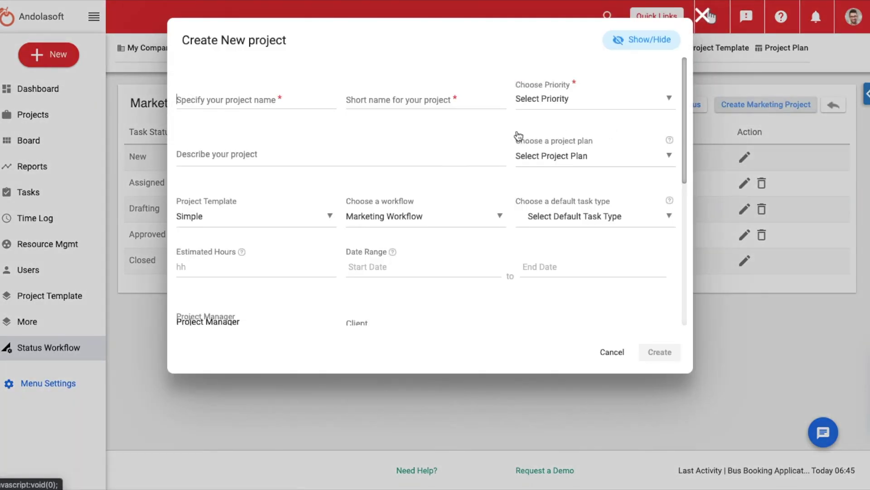
Confirm Marketing Workflow as the new project's workflow
{"action": "left_click", "coordinate": [388, 219]}
{"action": "left_click", "coordinate": [410, 364]}
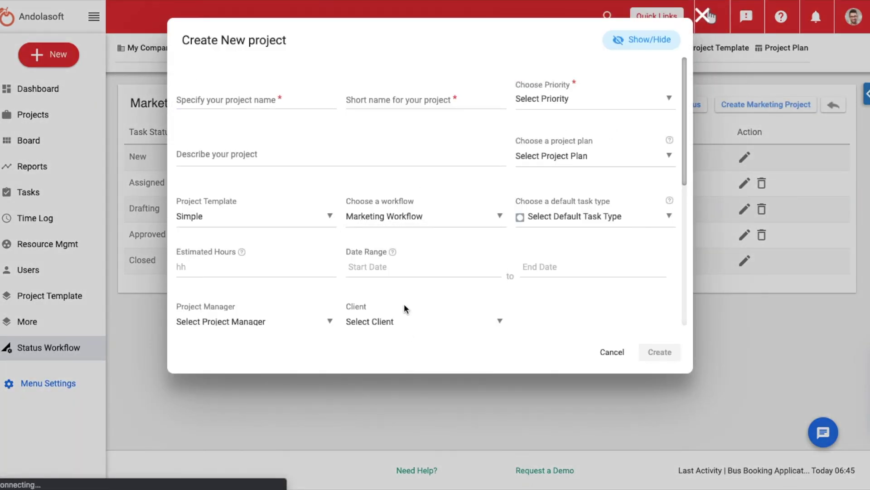